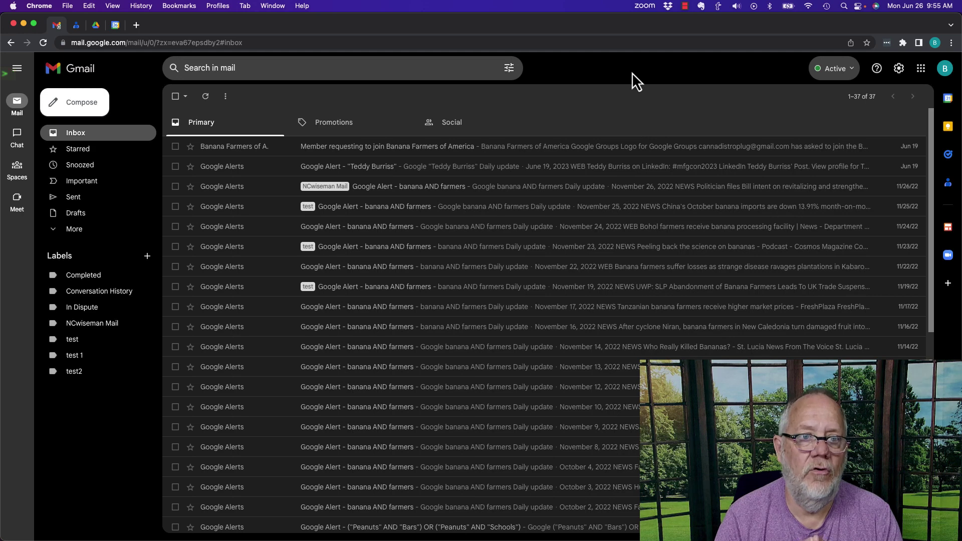
pyautogui.click(948, 79)
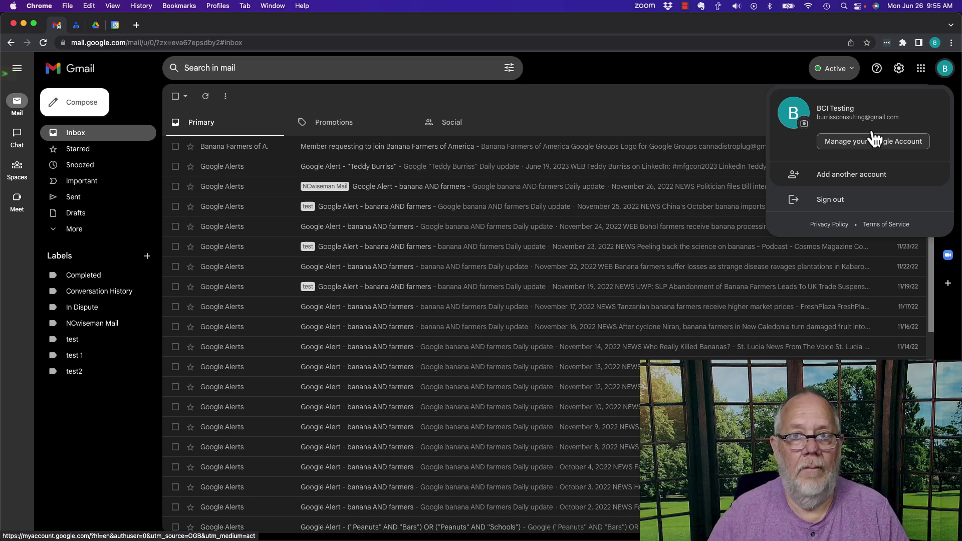
pyautogui.click(742, 71)
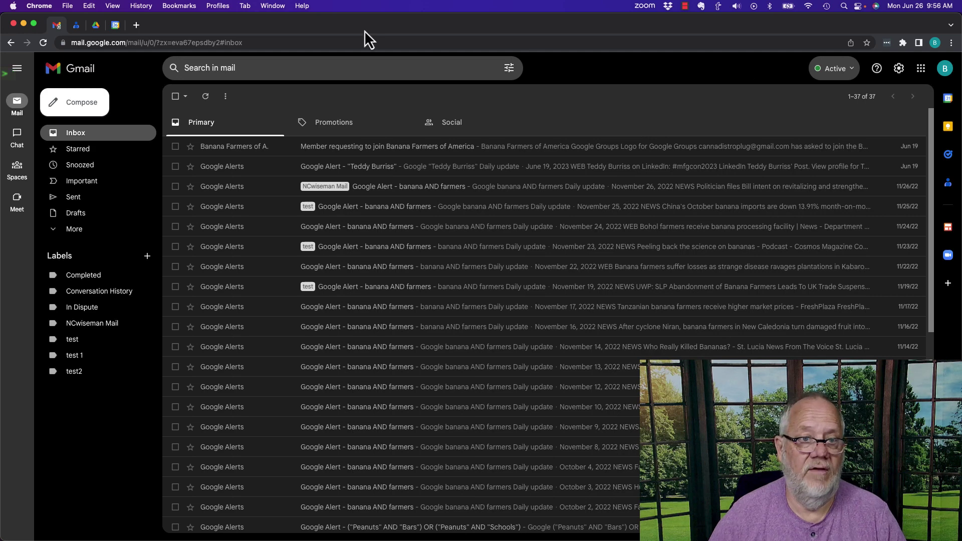
# Go to the Google Password Manager site (passwords.google.com) in a new tab.
pyautogui.click(136, 26)
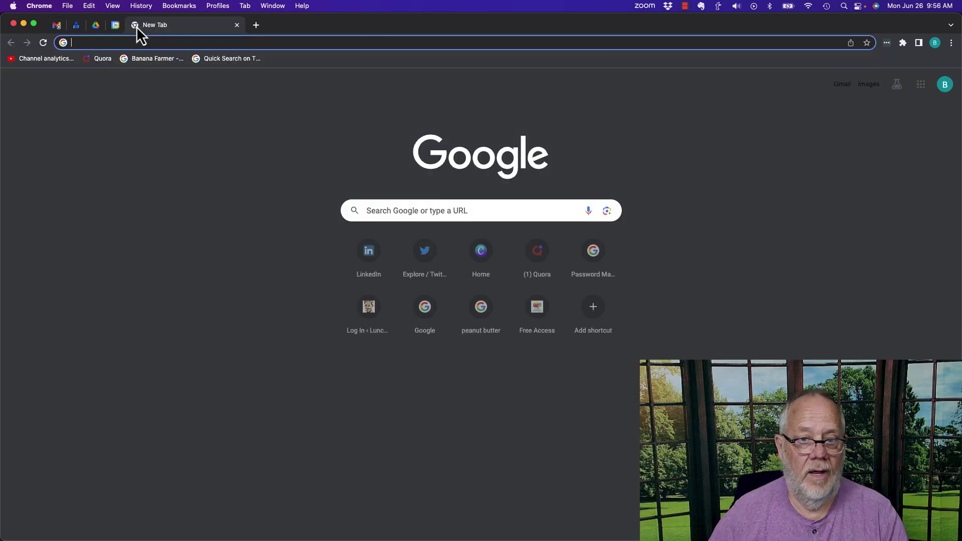
pyautogui.write('passwords.google.com')
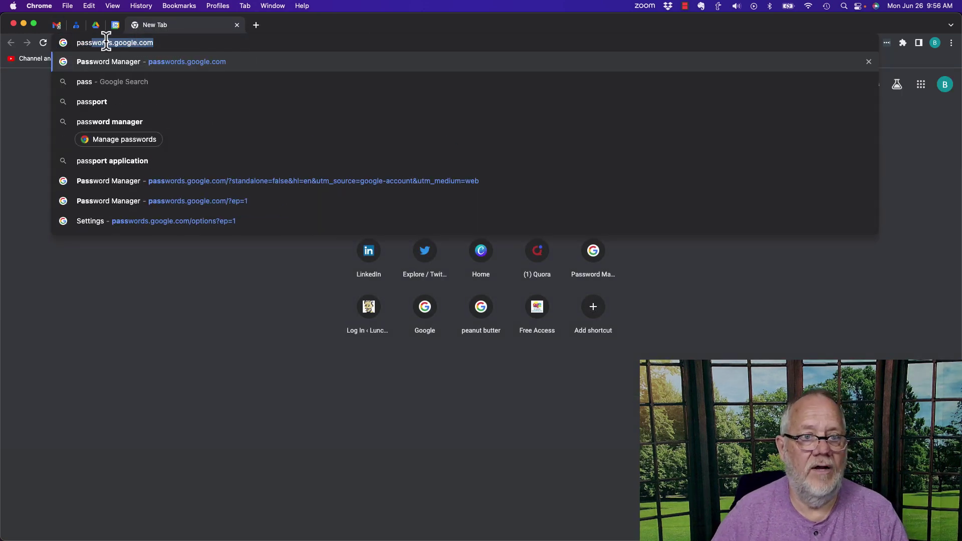
pyautogui.click(175, 65)
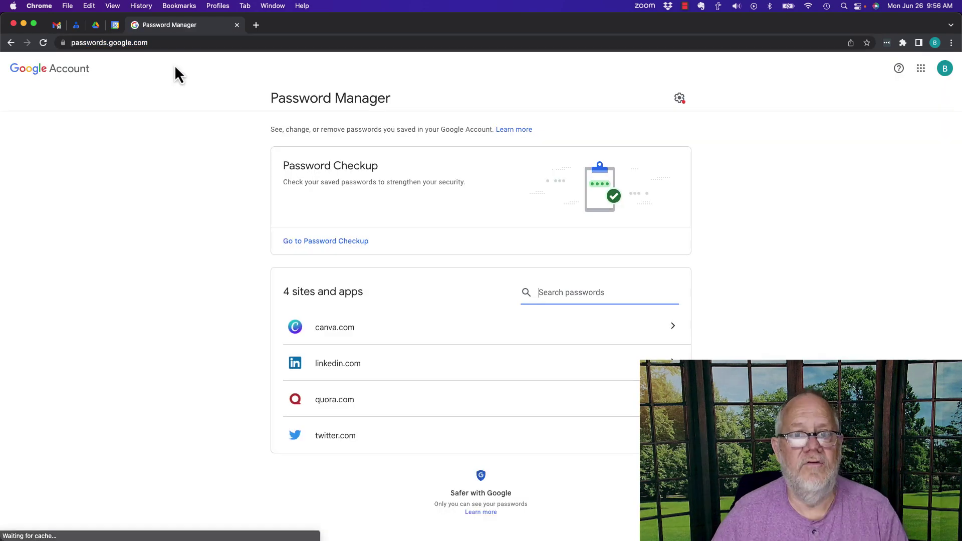
# In Password Manager settings, turn on offering to save passwords and password alerts.
pyautogui.click(680, 100)
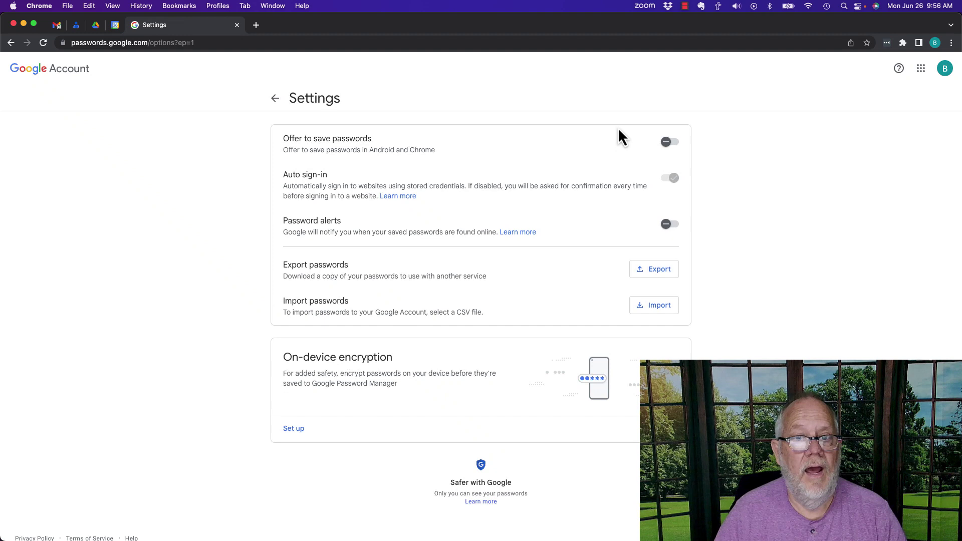
pyautogui.click(671, 144)
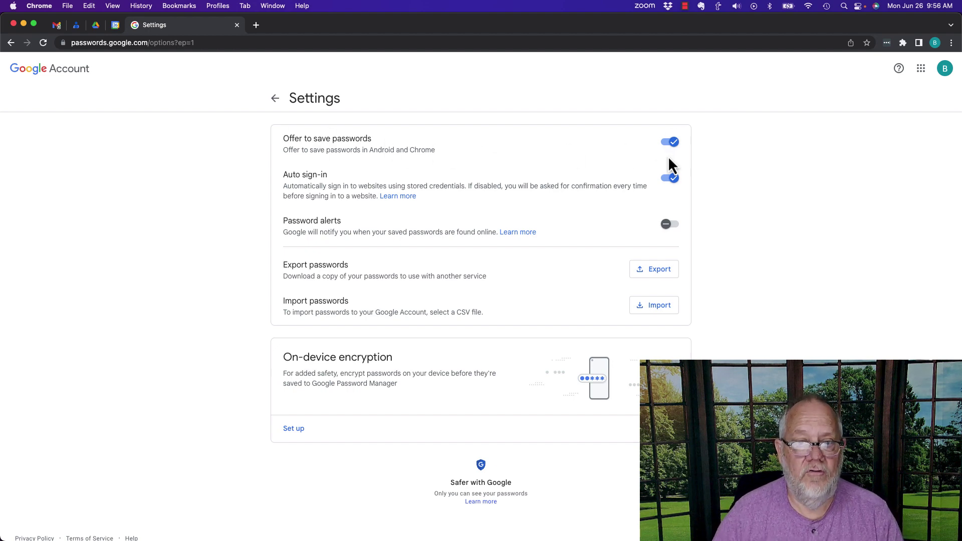
pyautogui.click(670, 225)
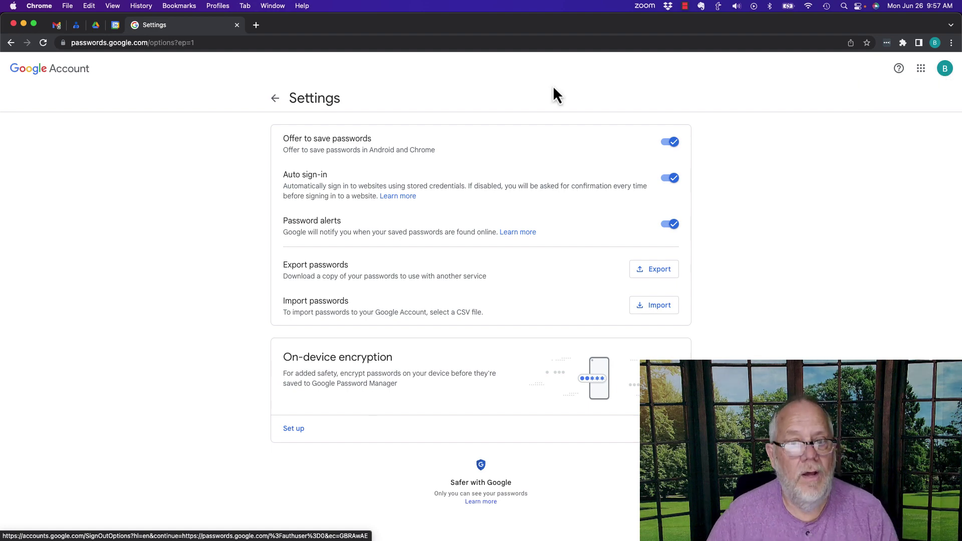
# Close Password Manager, load LinkedIn.com in a new tab, and sign in with the autofilled credentials.
pyautogui.click(275, 100)
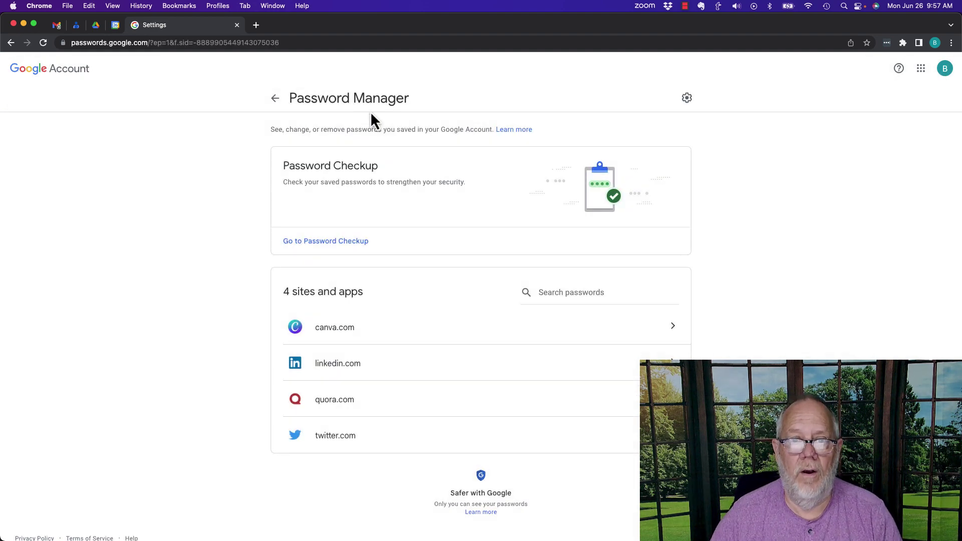
pyautogui.click(237, 25)
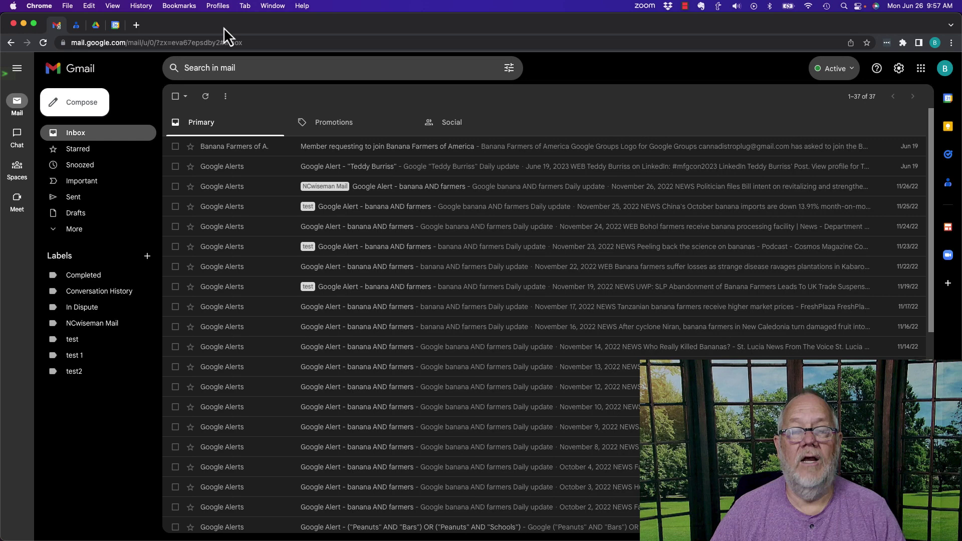
pyautogui.click(138, 26)
pyautogui.write('LinkedIn.com')
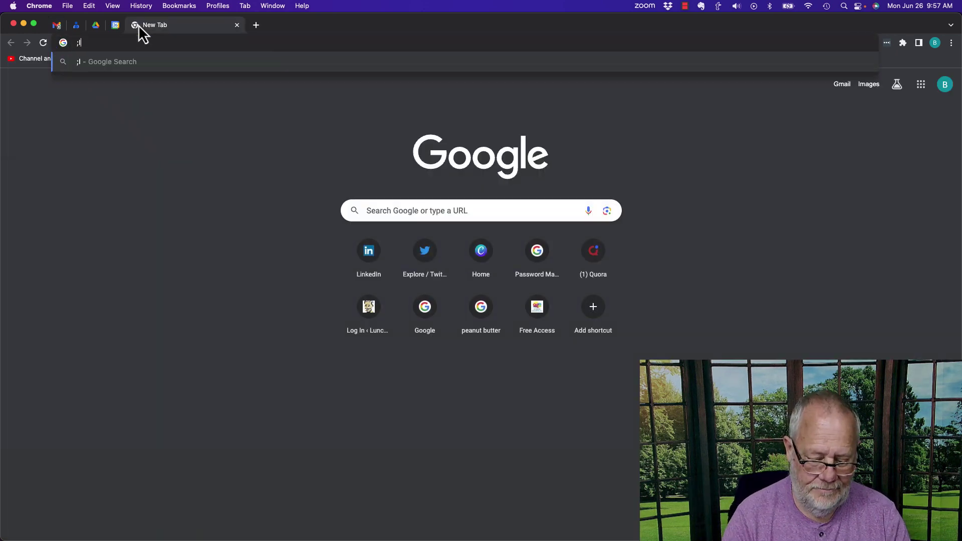
pyautogui.press('Return')
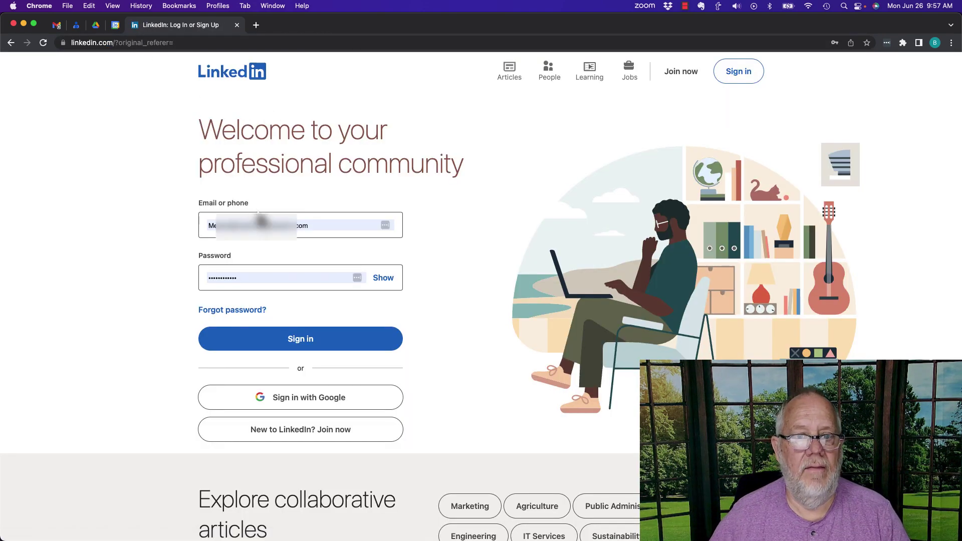
pyautogui.click(258, 226)
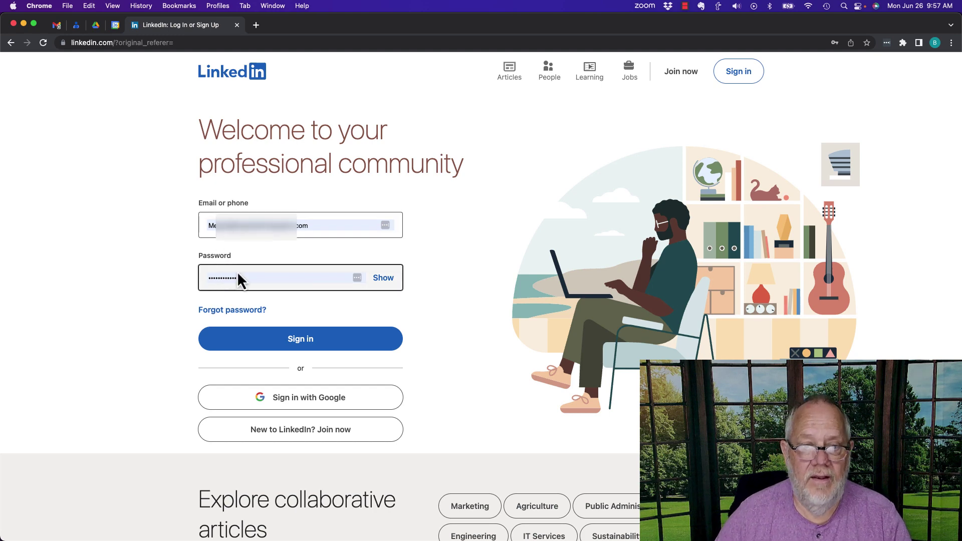
pyautogui.click(301, 341)
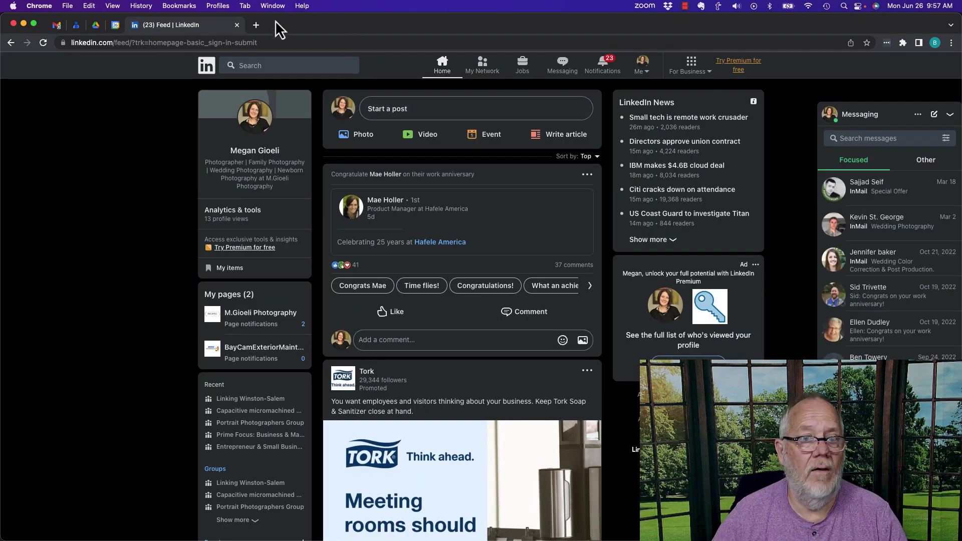
# Load quora.com in a new tab and log in with the autofilled saved password.
pyautogui.click(256, 25)
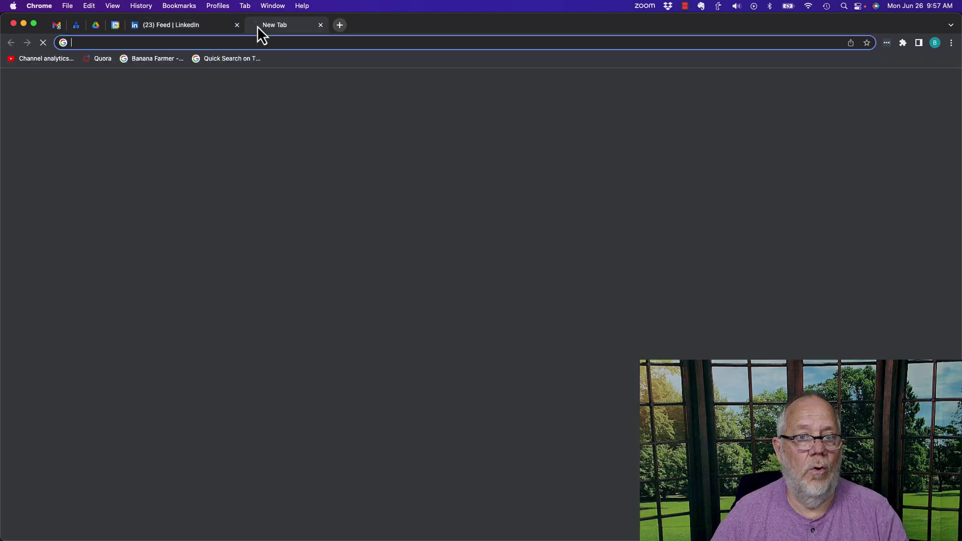
pyautogui.write('quor')
pyautogui.press('BackSpace')
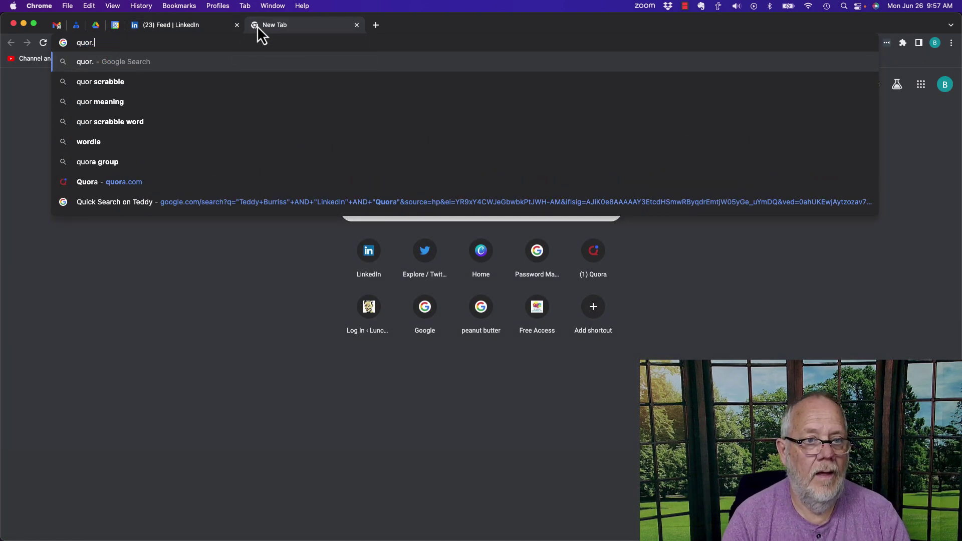
pyautogui.write('a.com')
pyautogui.press('Return')
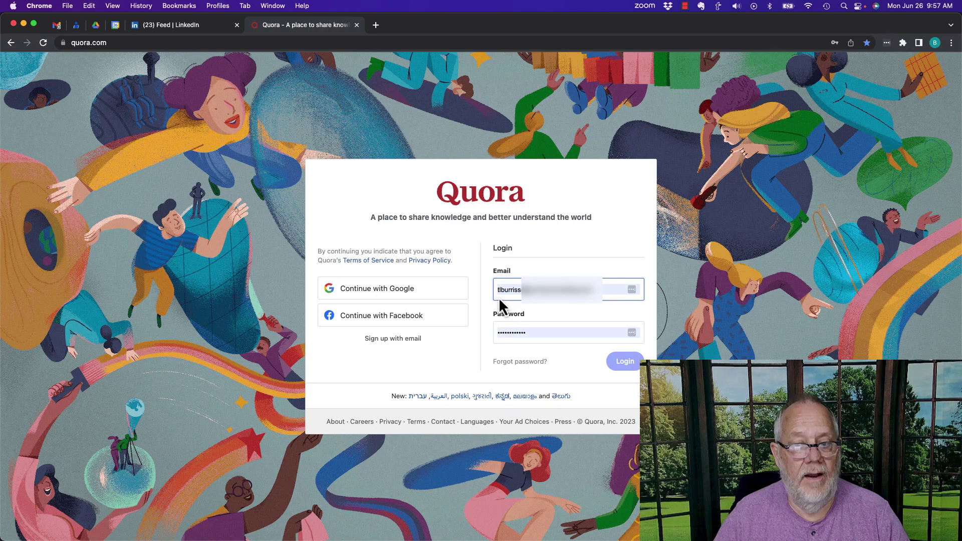
pyautogui.click(517, 333)
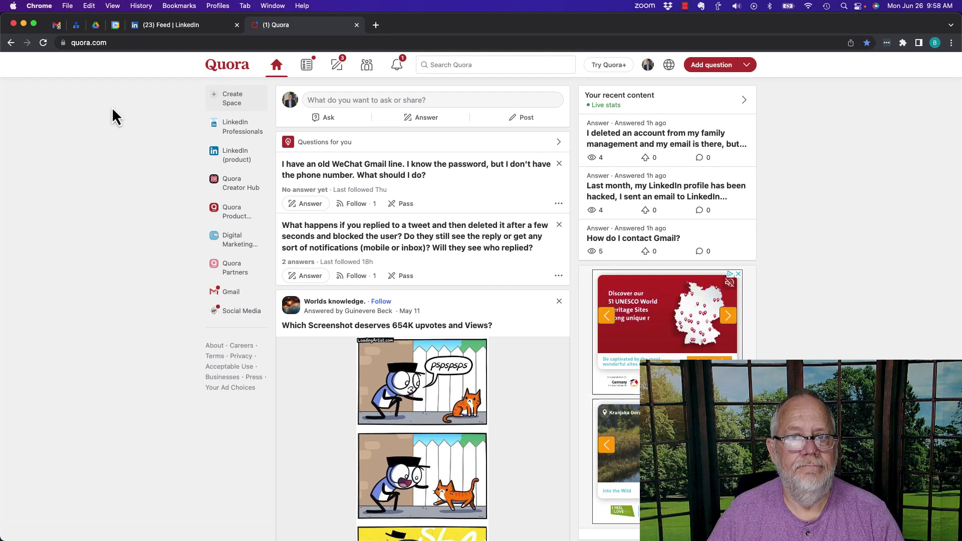
# Load canva.com in a new tab and choose to log in with email.
pyautogui.click(376, 26)
pyautogui.write('canva.com')
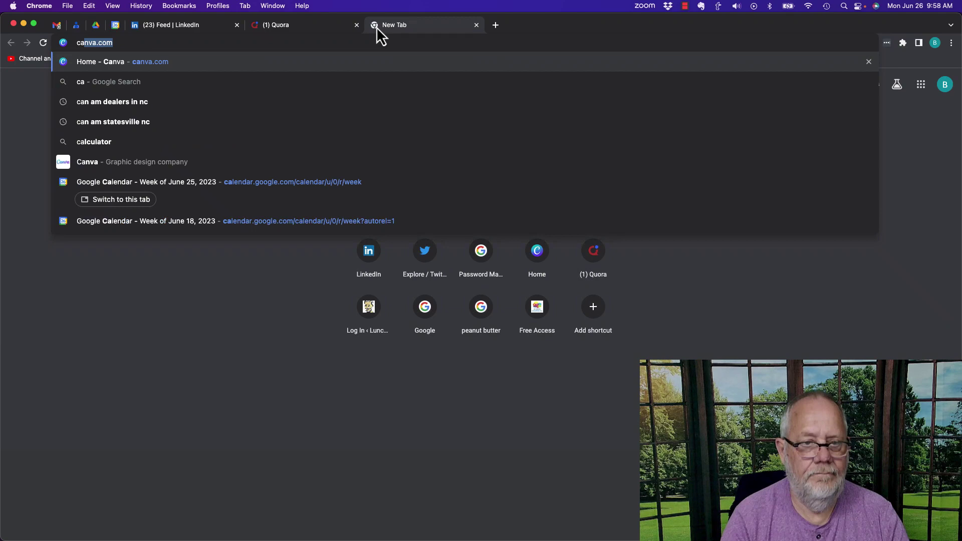
pyautogui.press('Return')
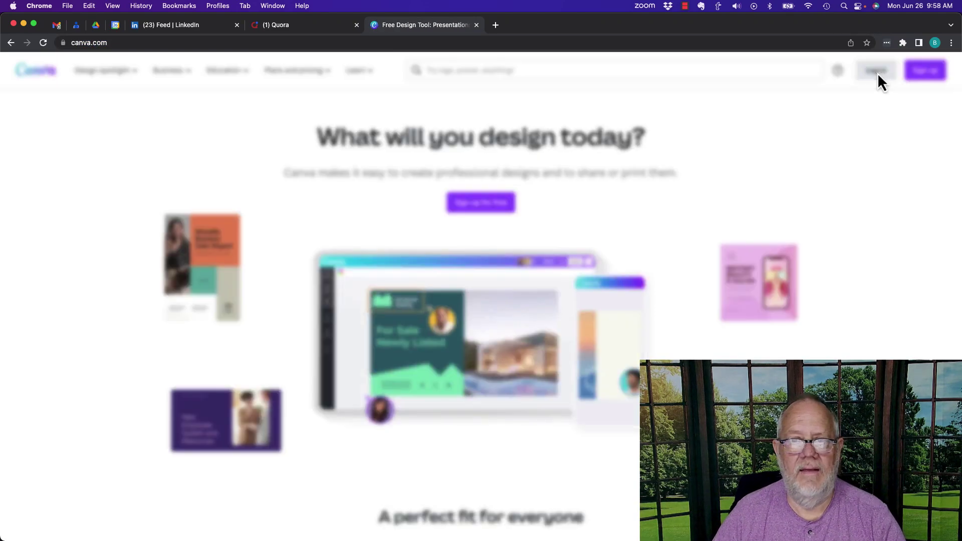
pyautogui.click(877, 73)
pyautogui.click(366, 221)
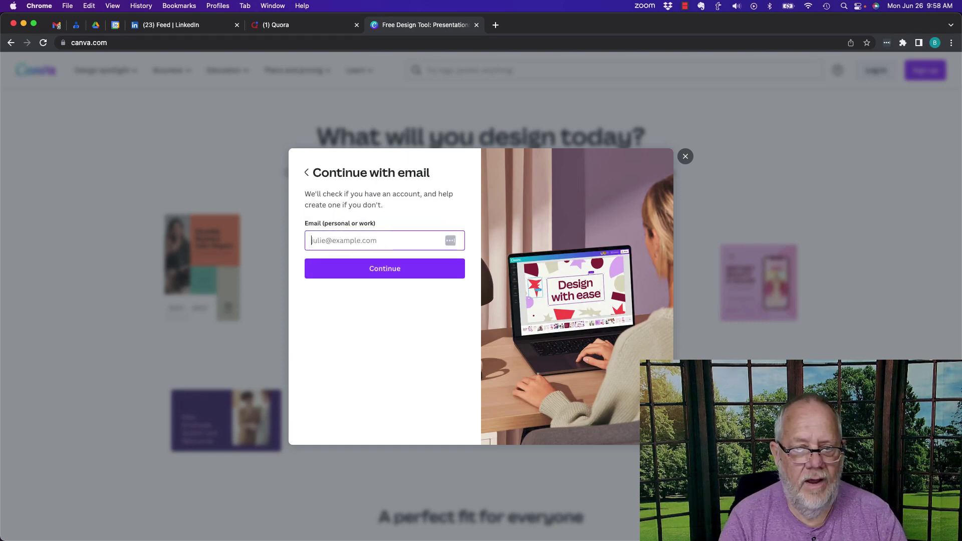
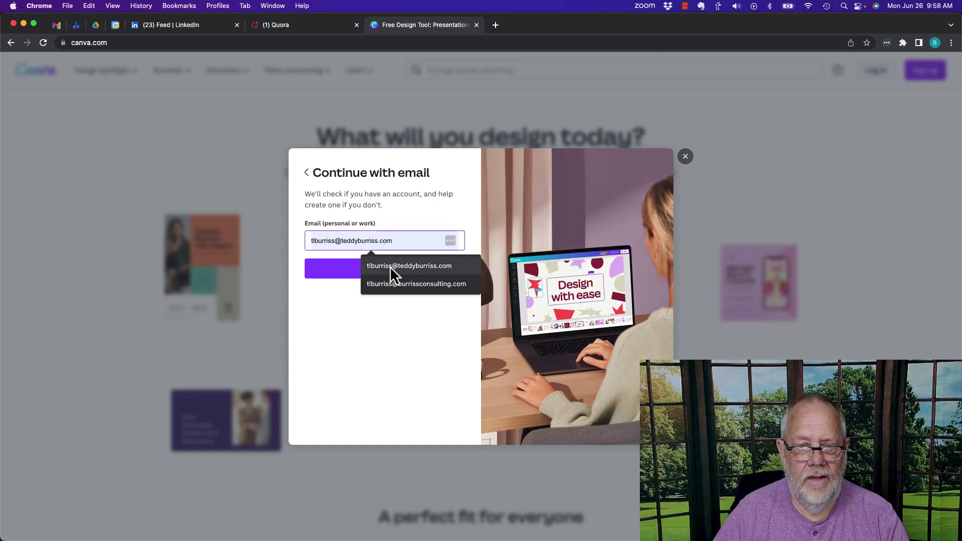
# Enter the account e-mail and paste the password, log in, and save the password to Google.
pyautogui.click(390, 266)
pyautogui.click(369, 267)
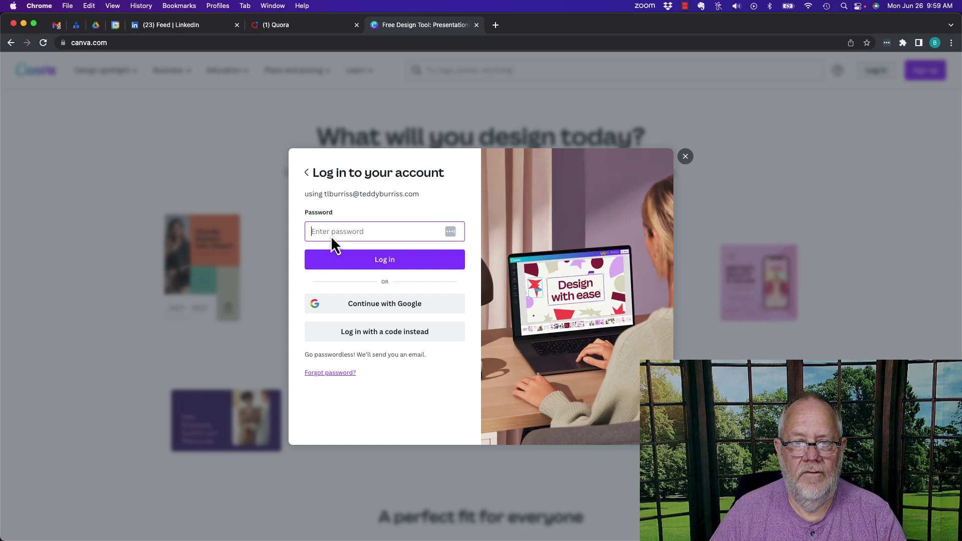
pyautogui.press('super+v')
pyautogui.click(380, 261)
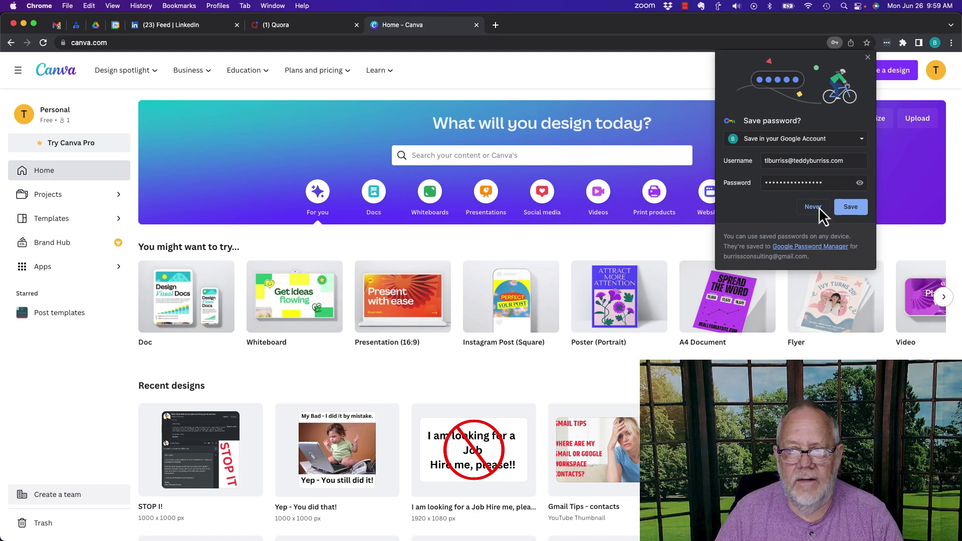
pyautogui.click(858, 210)
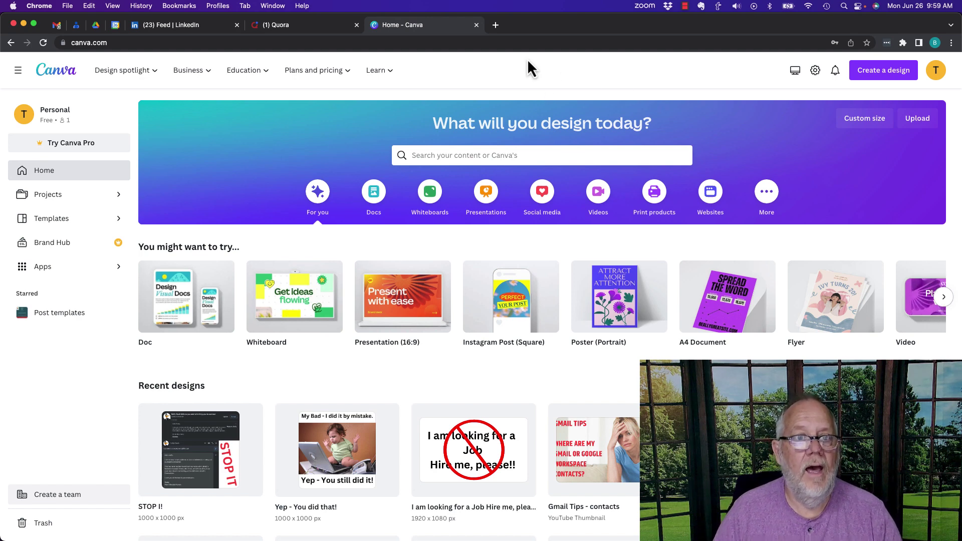
# Reopen passwords.google.com, review the settings toggles, and go back to the four saved sites.
pyautogui.click(496, 25)
pyautogui.write('passwords.google.com')
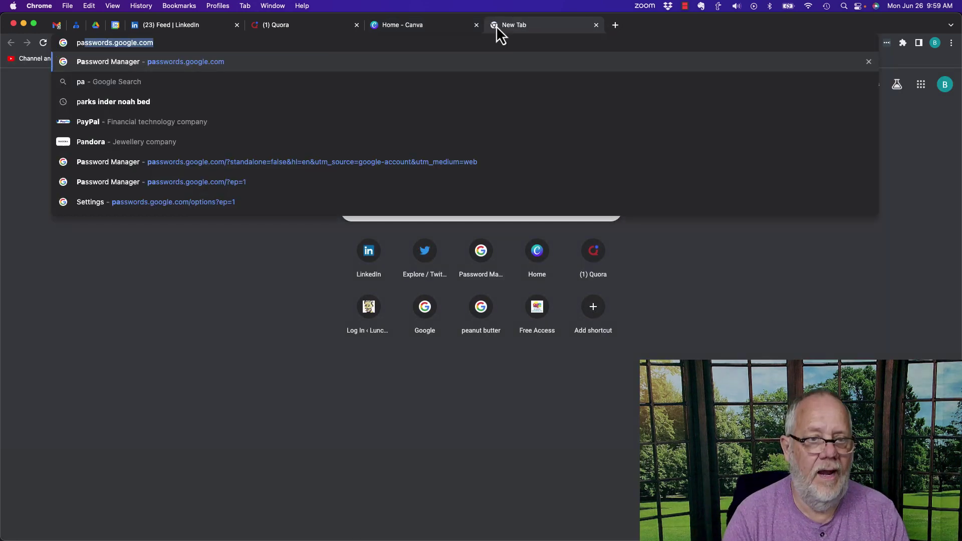
pyautogui.press('Return')
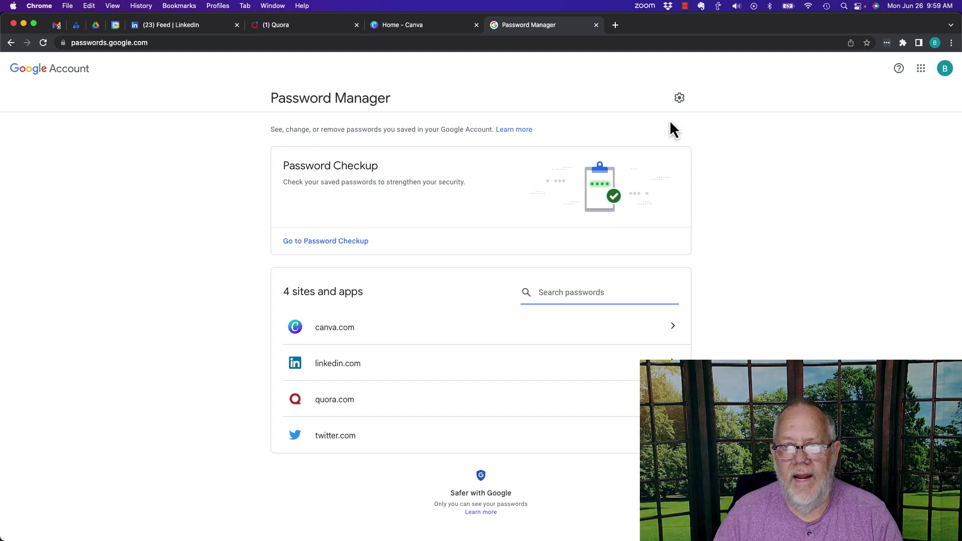
pyautogui.click(680, 98)
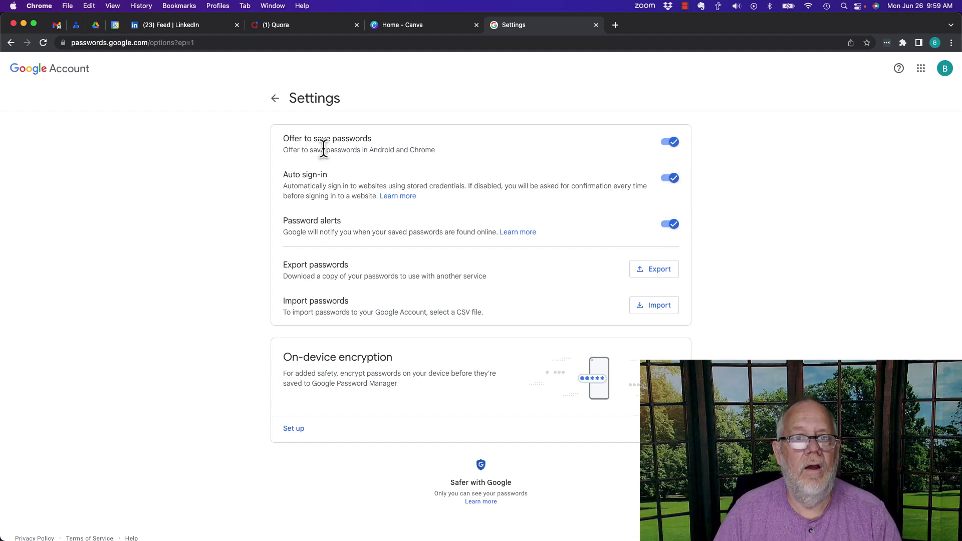
pyautogui.click(275, 99)
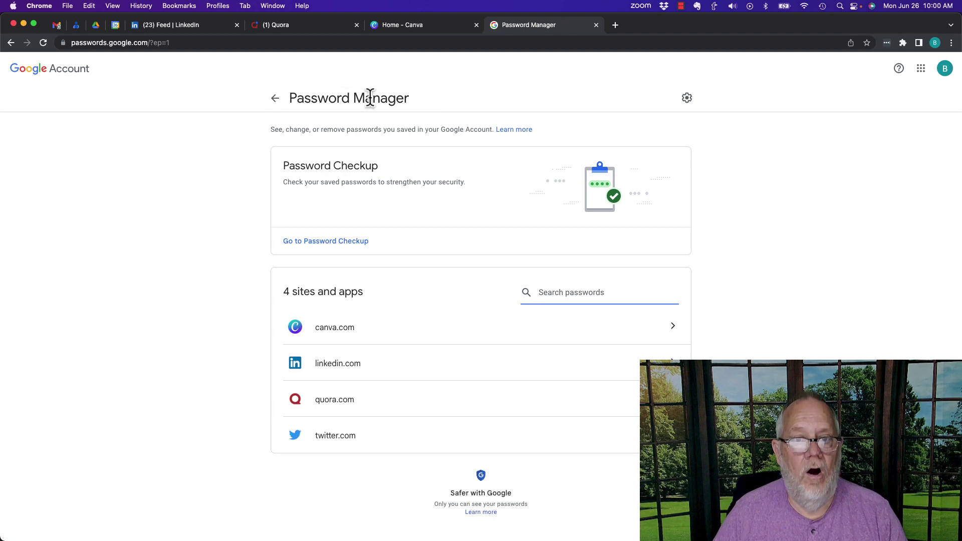